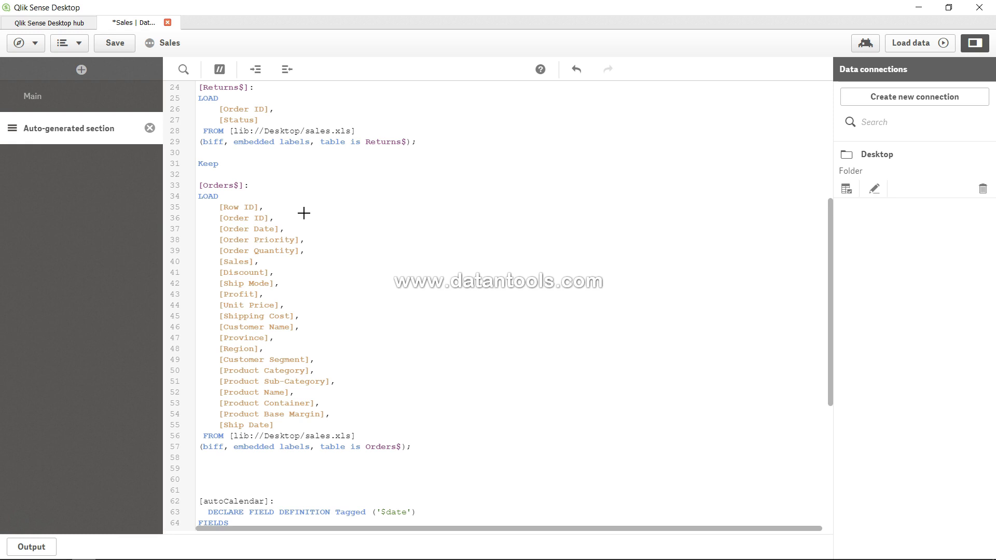
Try a Peek line after the Row ID field, then delete it again
left_click(283, 206)
key("Return")
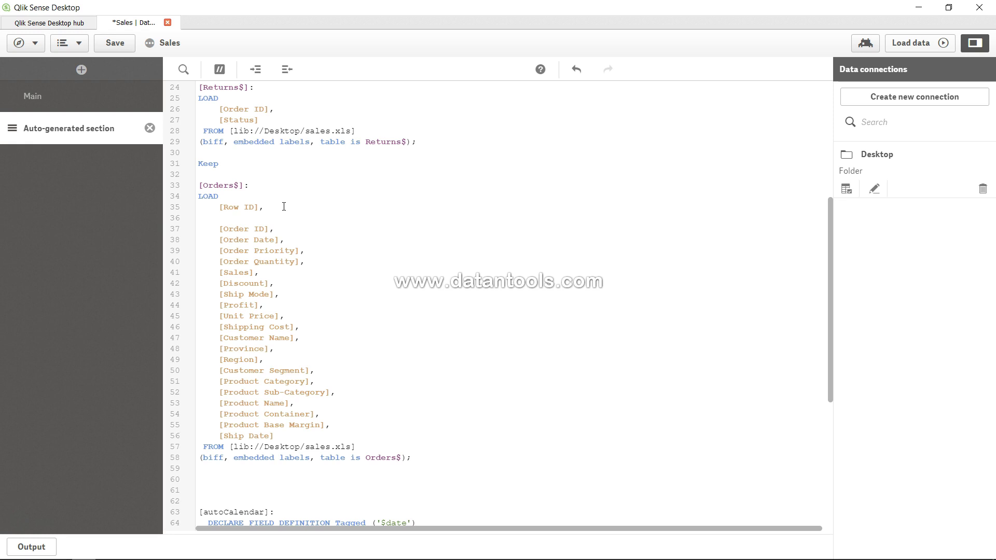
type("Peek")
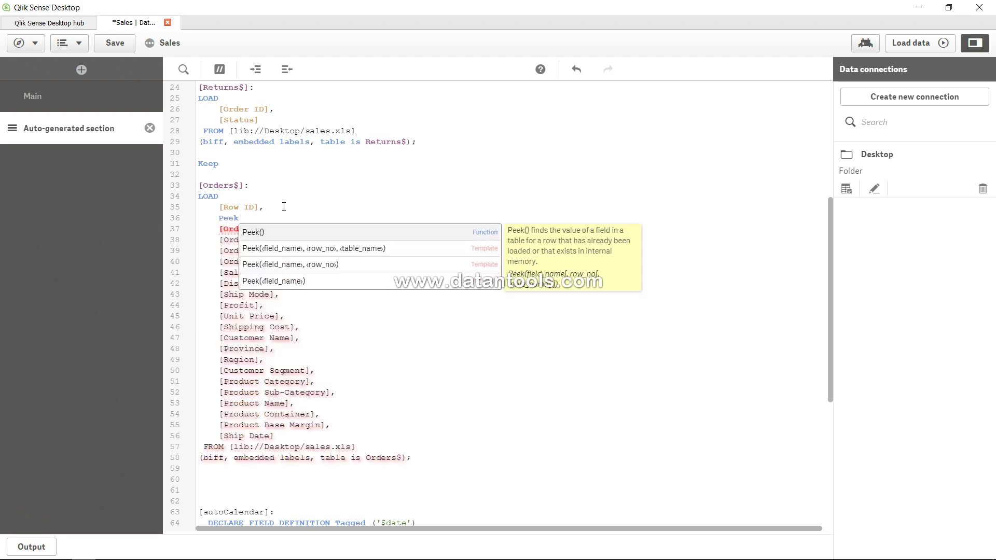
type("(")
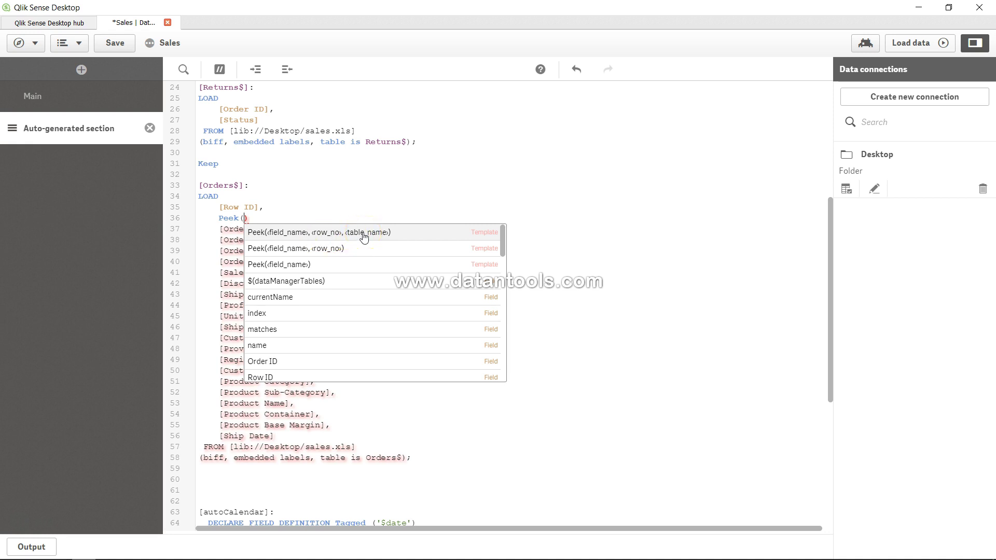
left_click(335, 242)
left_click(329, 216)
key("shift+Home")
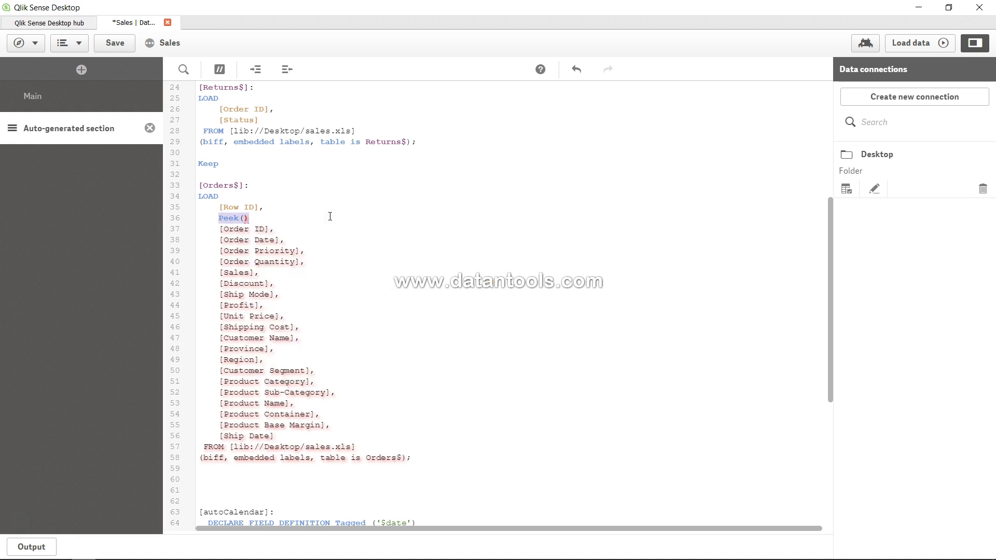
left_click_drag(233, 207, 256, 209)
left_click(256, 217)
key("shift+Home")
key("BackSpace")
key("BackSpace")
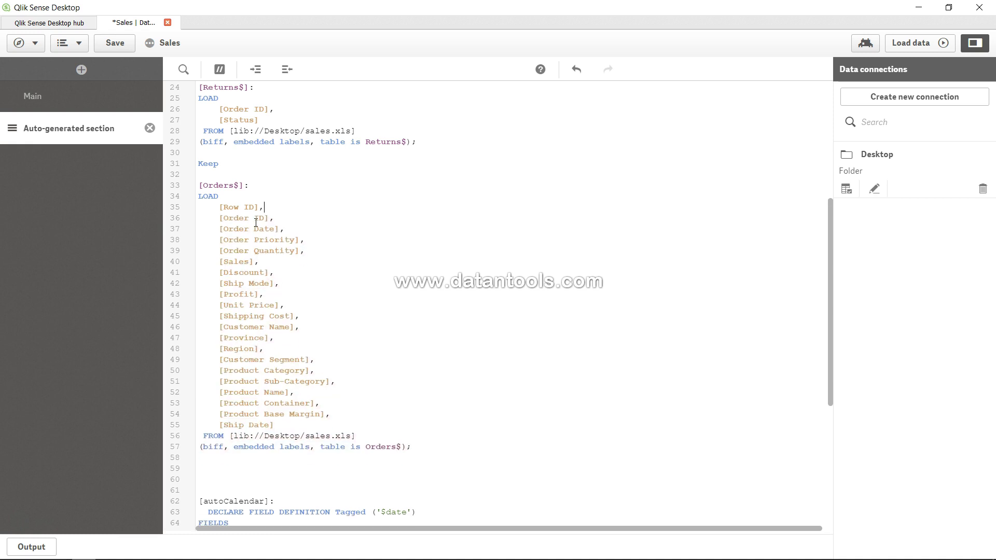
Add a new line below Shipping Cost reading Peek([Shipping Cost],
scroll(322, 331, "up", 1)
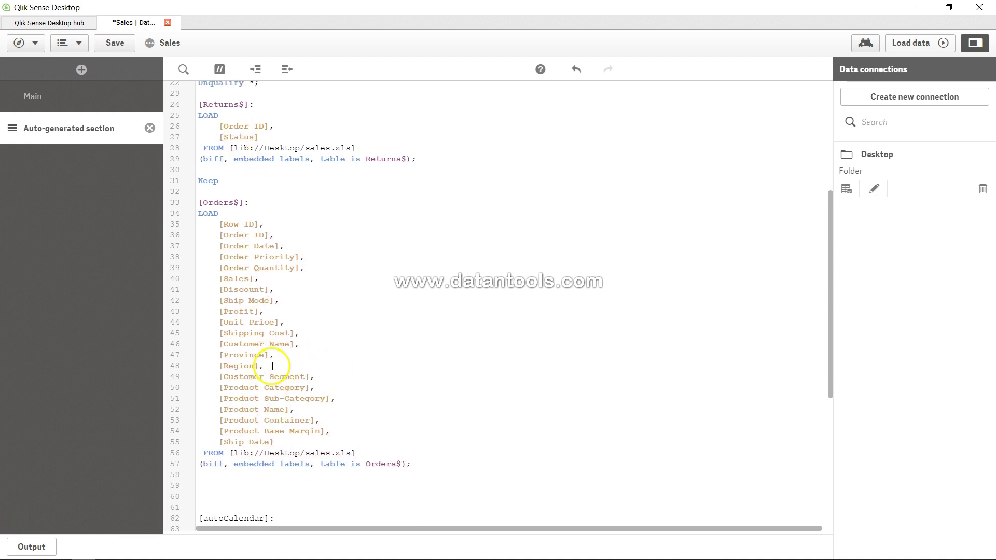
left_click_drag(249, 343, 298, 335)
left_click(299, 334)
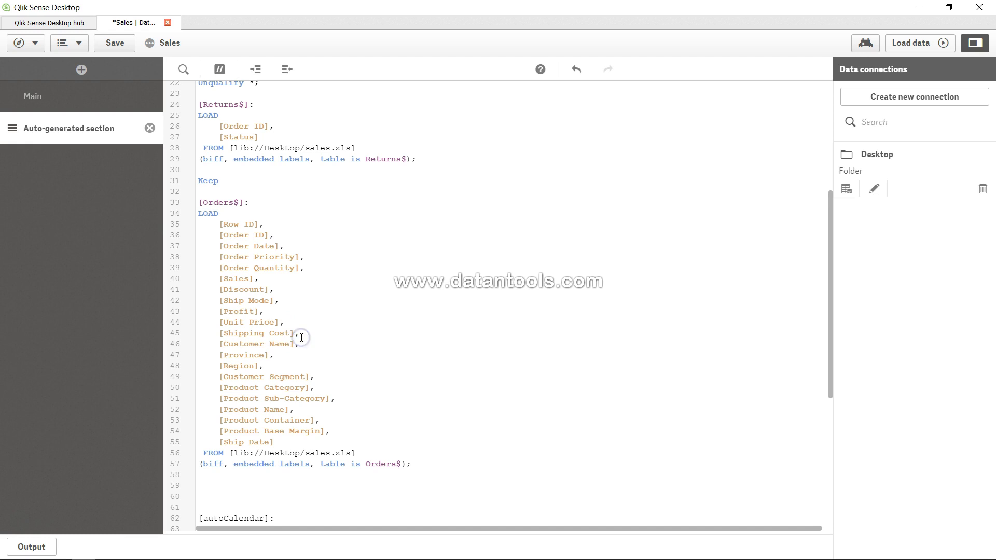
key("Return")
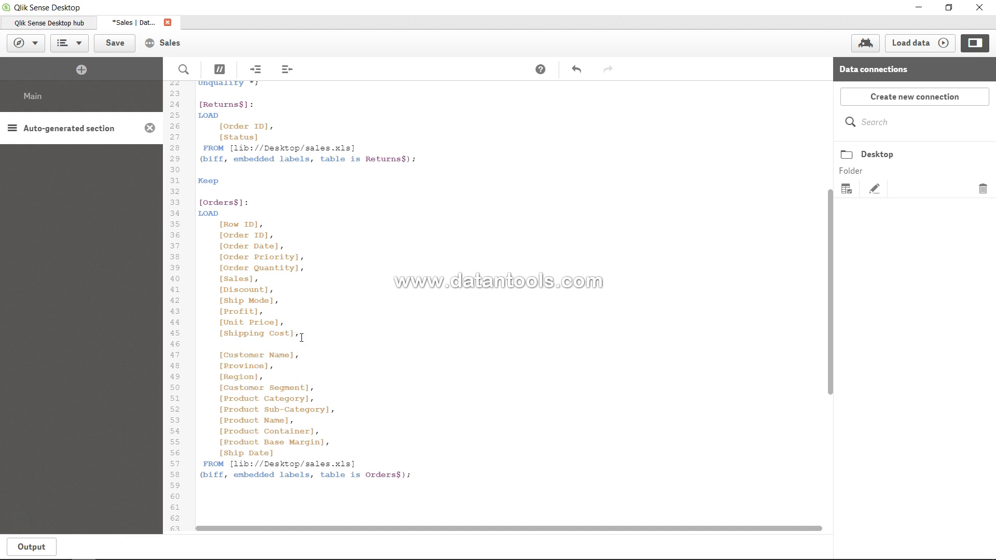
type("Peek(")
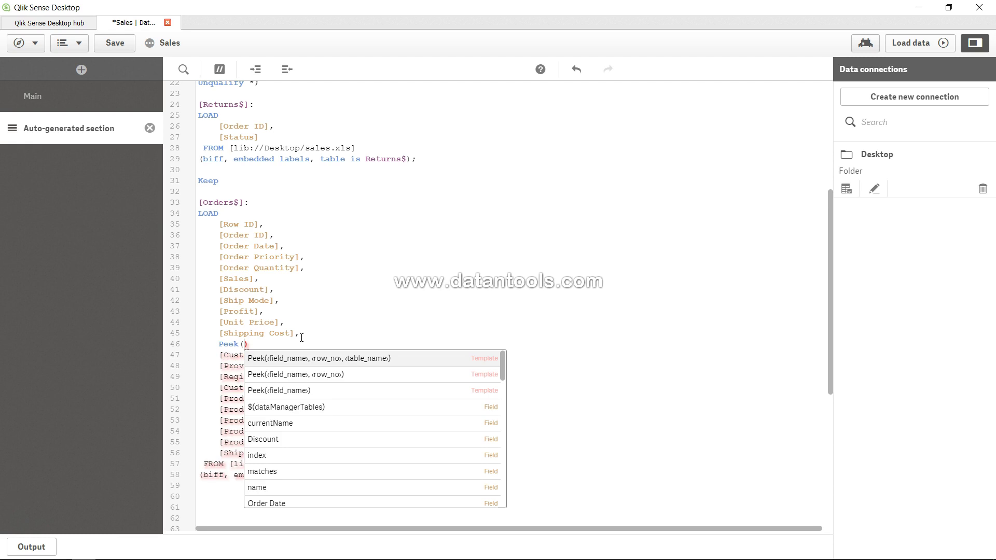
left_click(294, 333)
key("shift+Left")
key("shift+Left")
key("shift+Left")
key("shift+Left")
key("shift+Left")
key("shift+Left")
key("shift+Left")
key("shift+Left")
key("shift+Left")
key("shift+Left")
key("shift+Left")
key("shift+Left")
key("shift+Left")
key("shift+Left")
key("shift+Left")
key("ctrl+c")
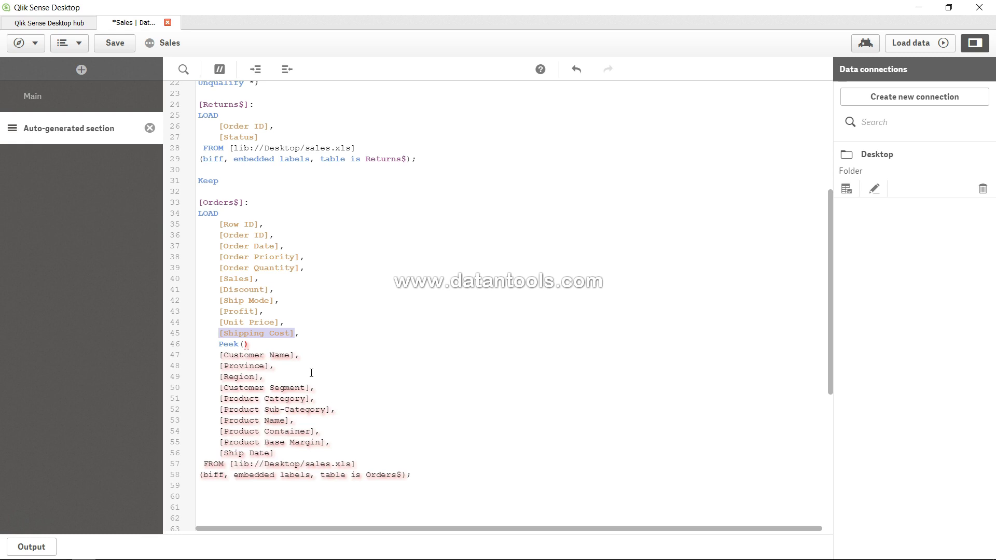
key("Right")
key("ctrl+v")
type(",")
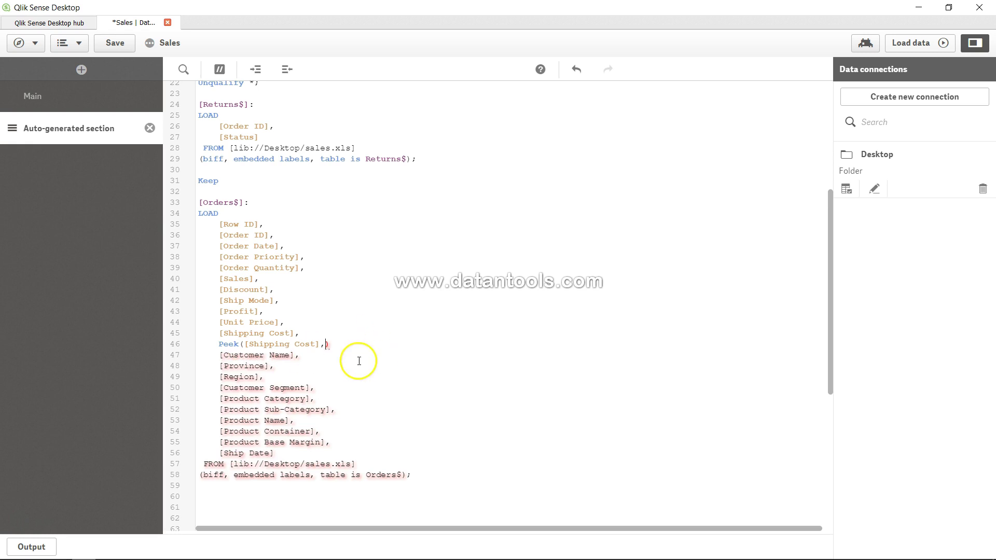
Try row arguments 0, 2 and 3 in the Peek call
left_click(325, 346)
type("0")
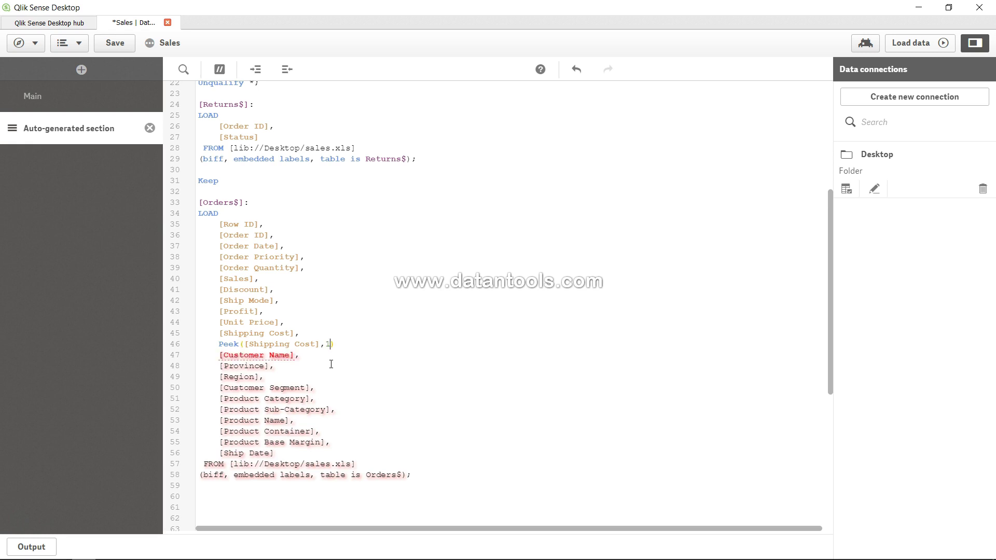
key("BackSpace")
key("BackSpace")
type("2,")
key("BackSpace")
key("BackSpace")
type("3")
Try -1 and -3, then settle on row 0 aliased as [First Shipping Value]
left_click(365, 340)
left_click(333, 344)
type("-1")
left_click(352, 344)
left_click(336, 344)
key("BackSpace")
type("3")
key("BackSpace")
key("BackSpace")
type("0) as")
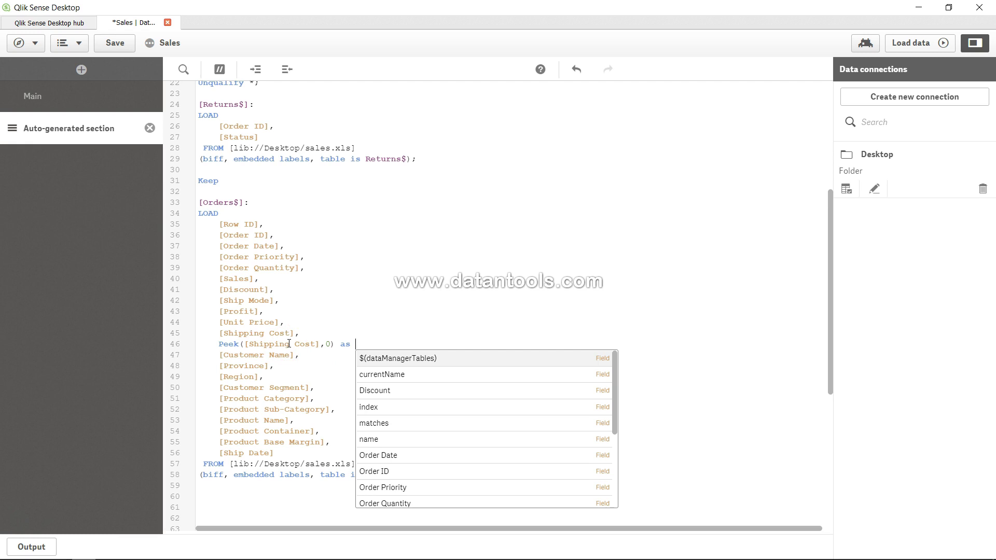
type("[First Shipping Value")
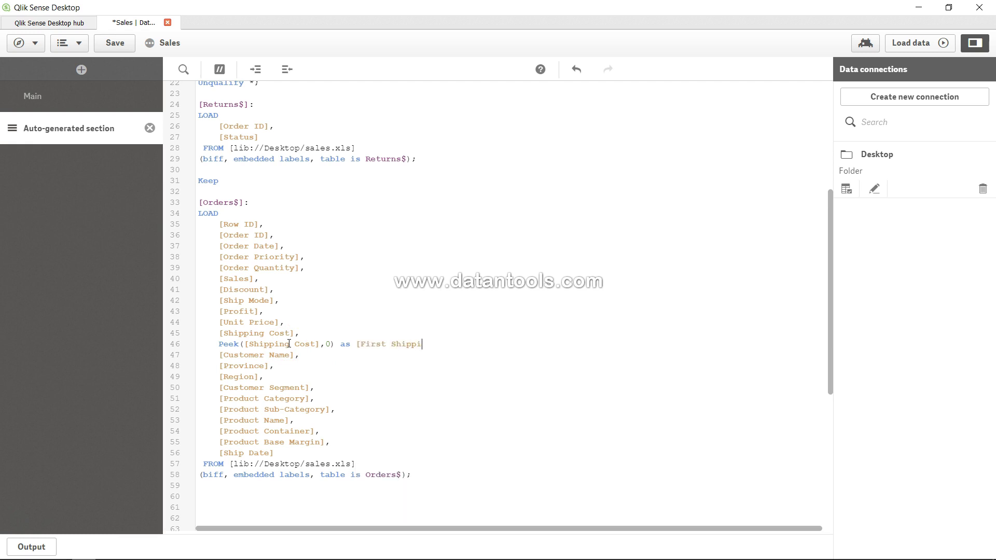
type("],")
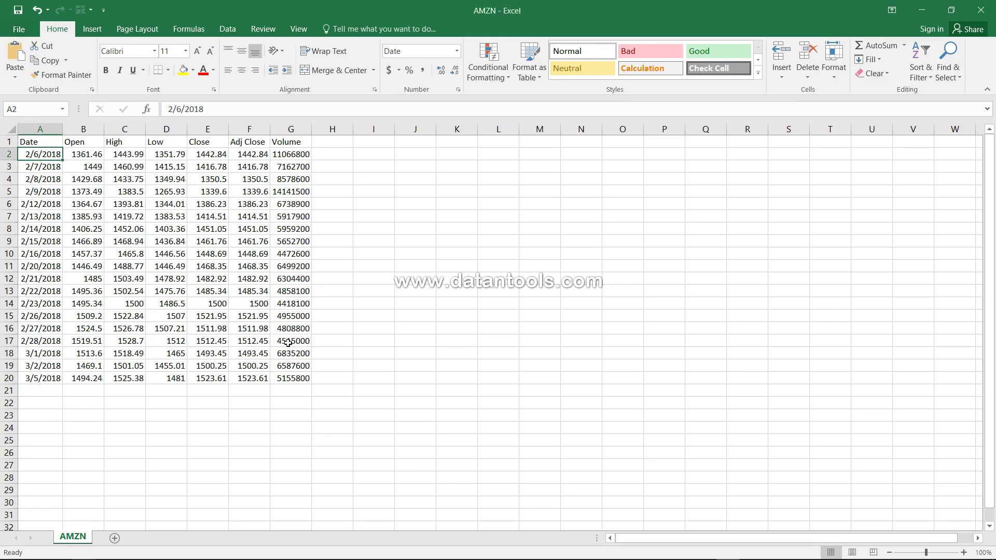
Widen the Adj Close column, check its values, and type =peek in cell H2
double_click(270, 129)
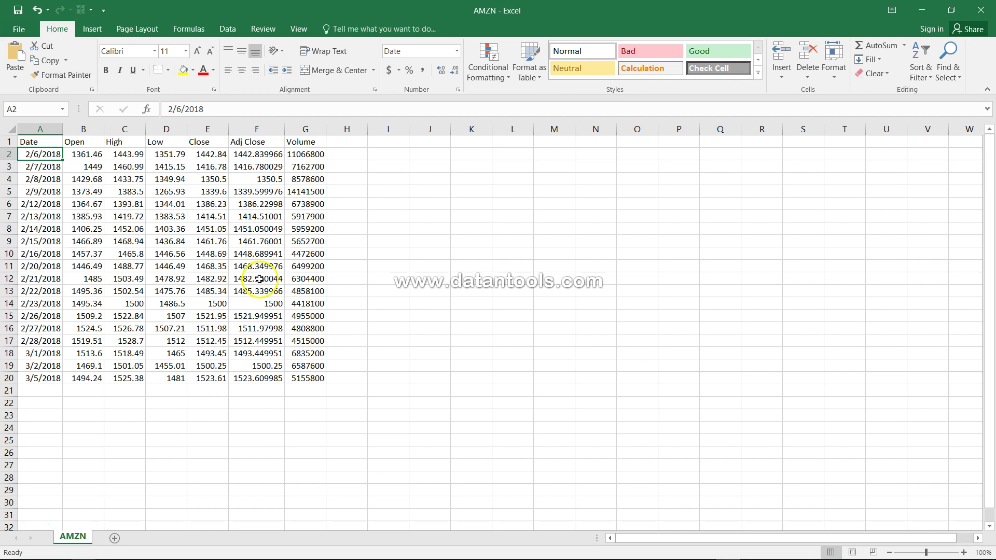
left_click(268, 380)
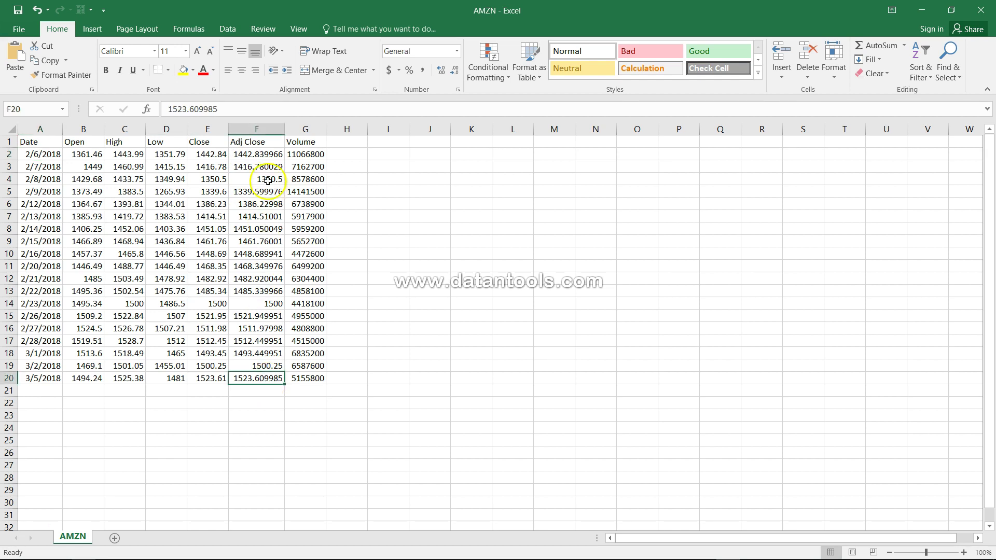
left_click(267, 154)
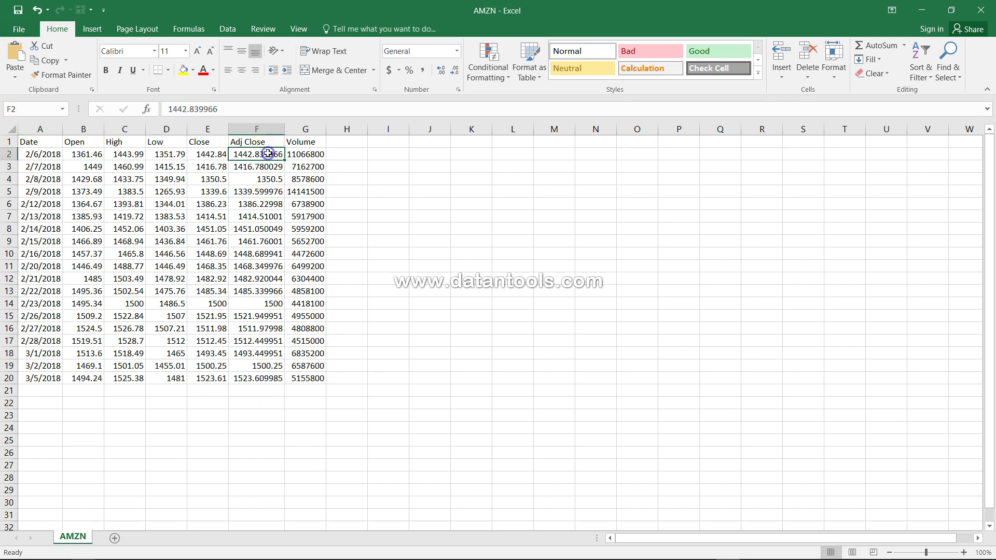
left_click(351, 157)
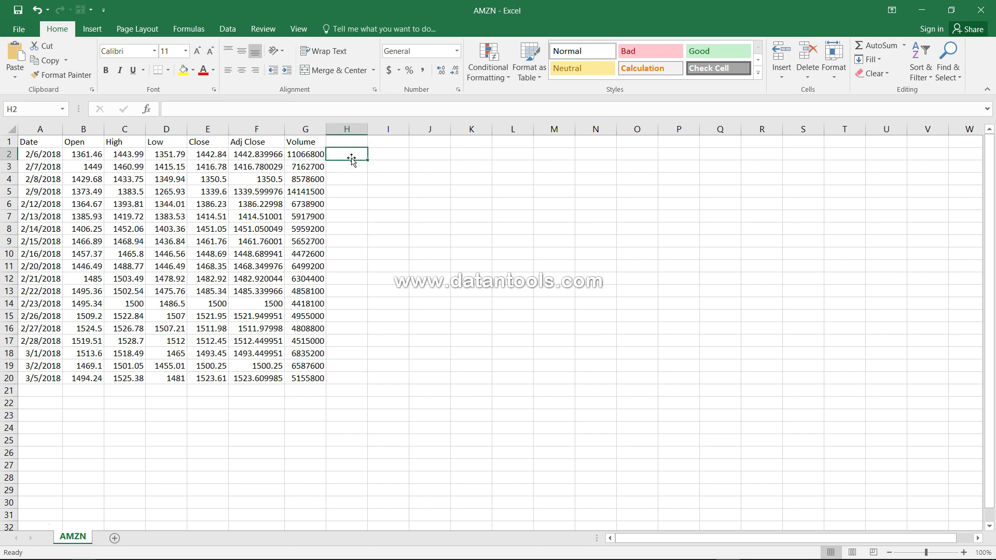
type("=peek")
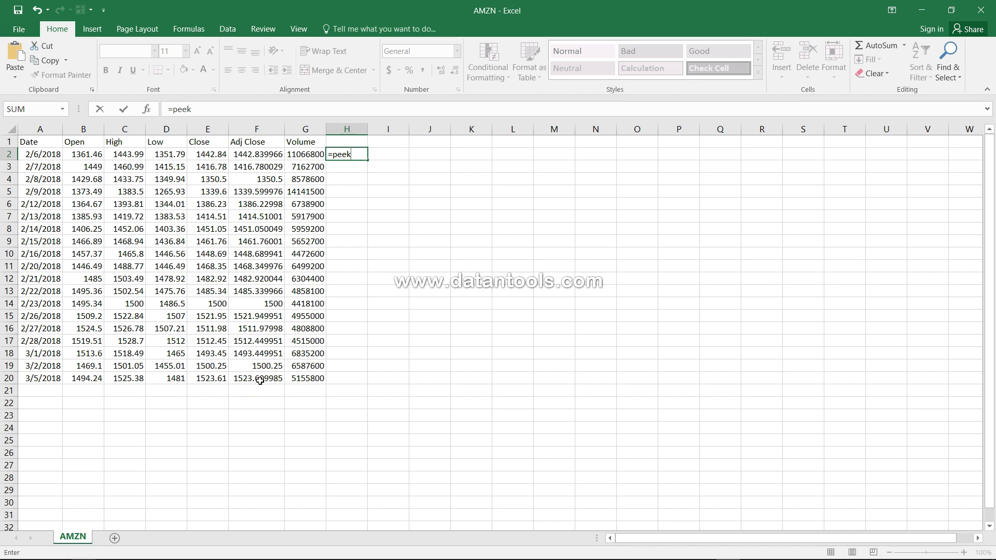
Make H2's formula peek(adj close,-1) minus adjclose, then remove the -1 offset
type("(adj close,-1)")
left_click(345, 154)
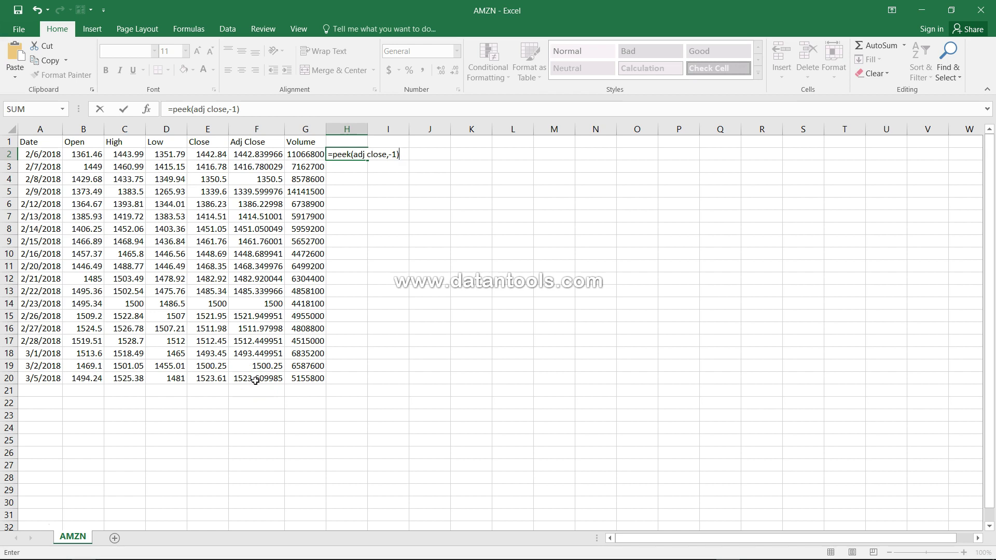
left_click_drag(332, 154, 400, 154)
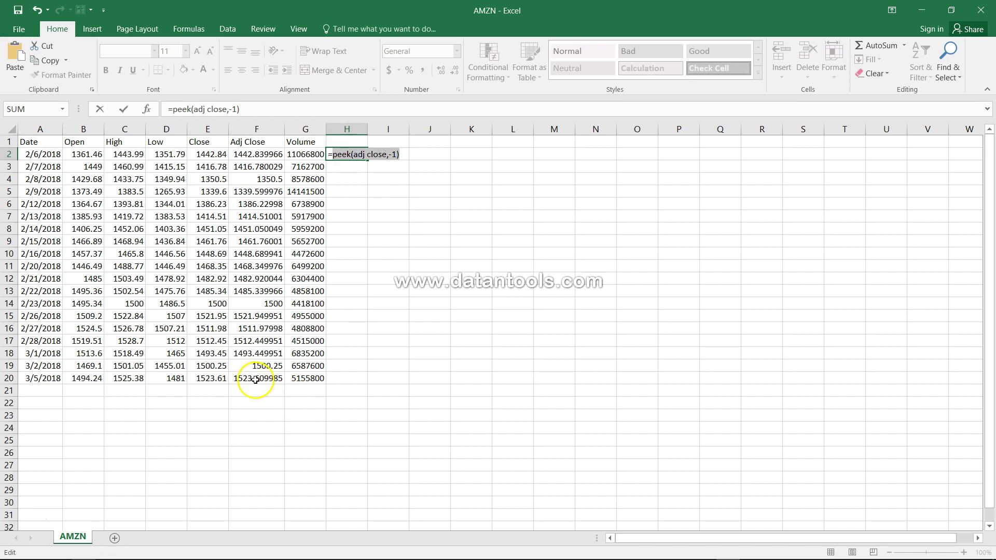
left_click(405, 160)
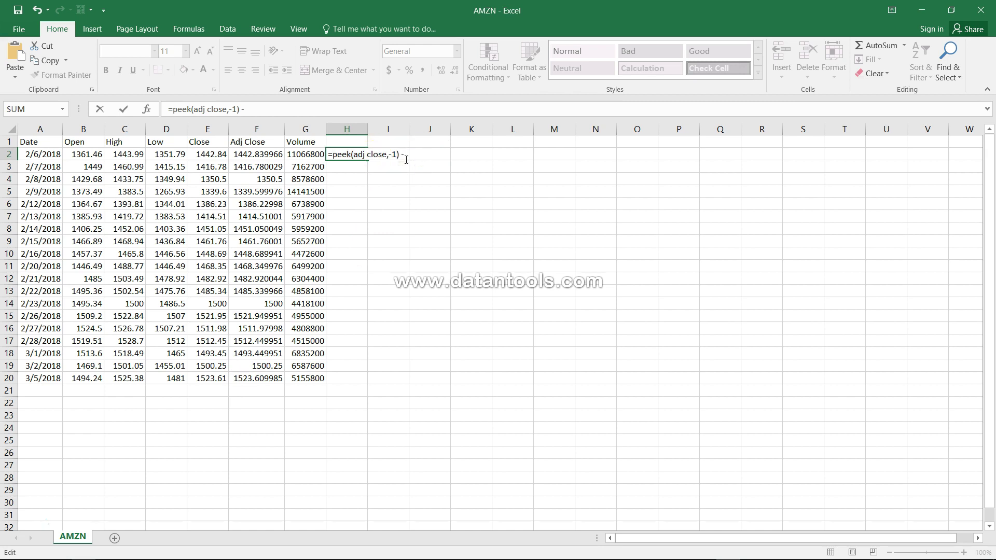
type("adjclose")
left_click(393, 154)
key("BackSpace")
key("BackSpace")
Enter 0 as the peek offset in H2's formula
type("0")
Save the Qlik Sense load script and reload the app data
key("alt+Tab")
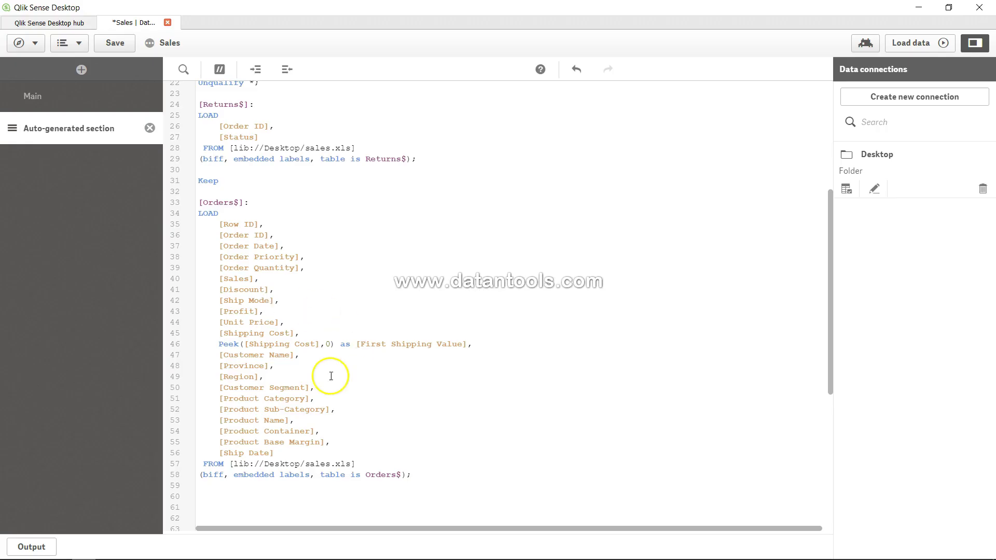
left_click(115, 43)
left_click(918, 41)
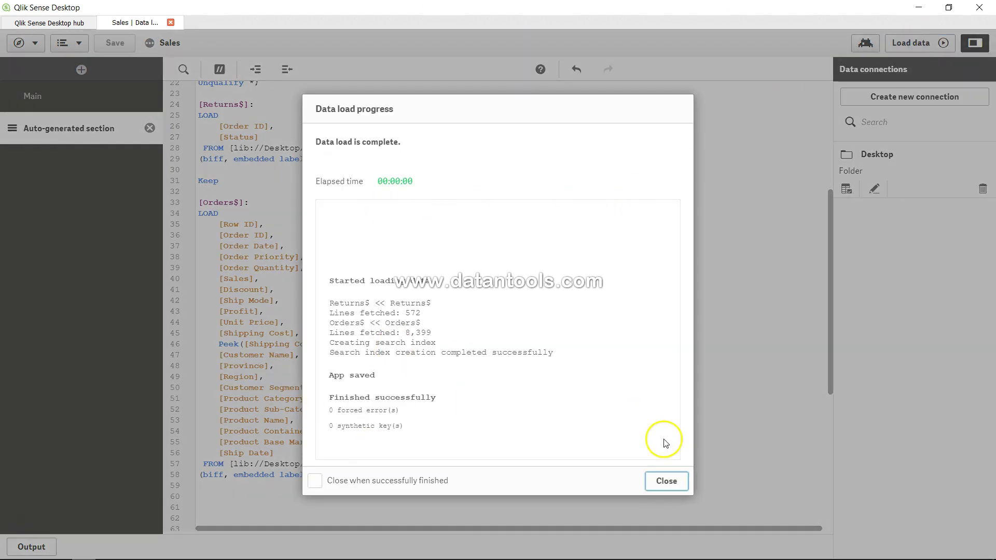
left_click(667, 481)
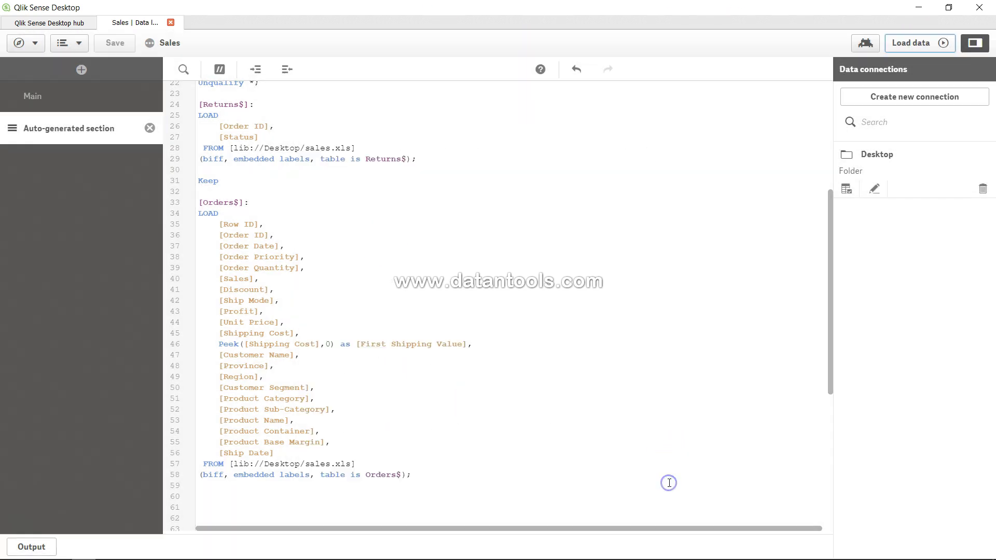
Open the data model viewer
left_click(33, 43)
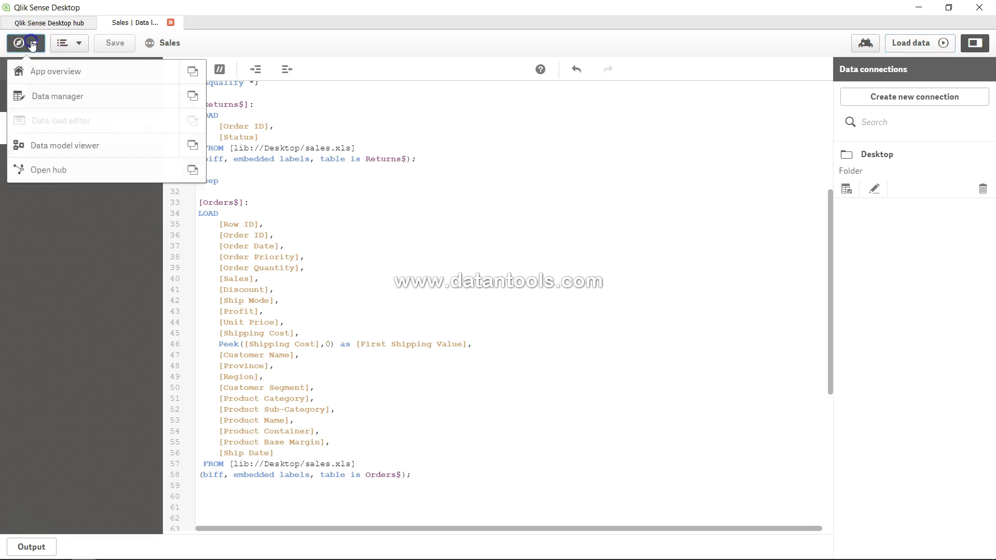
right_click(87, 149)
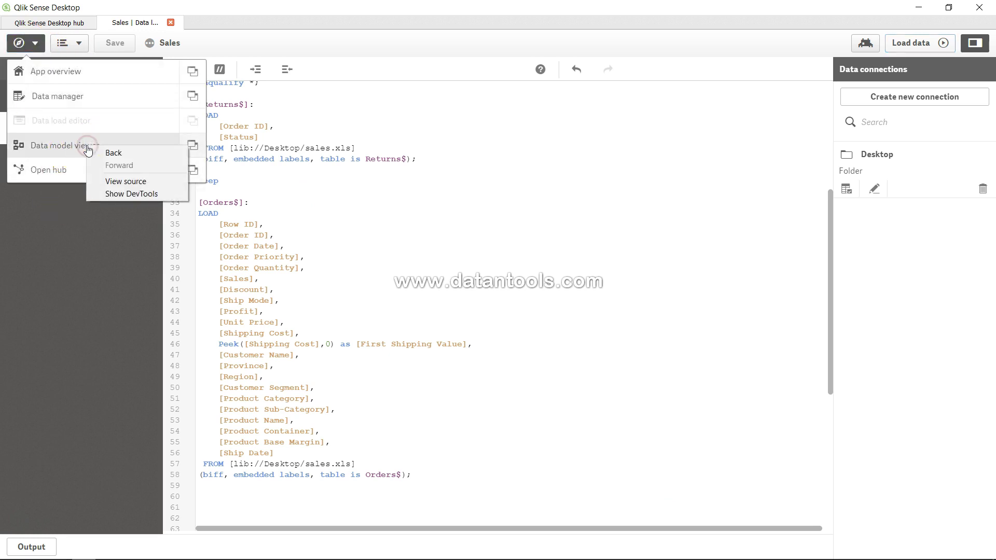
left_click(69, 146)
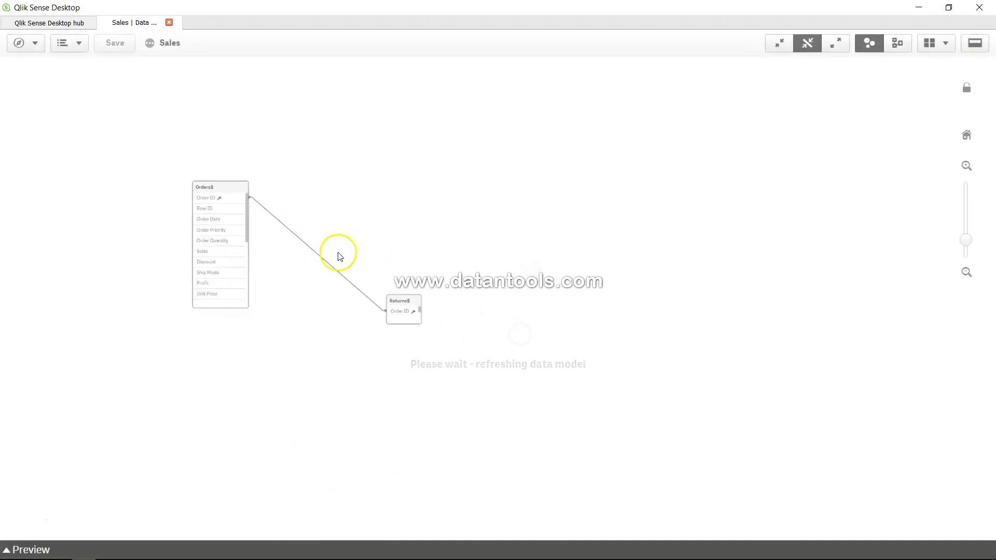
Lengthen the Orders$ table, select First Shipping Value, and zoom in on it
left_click_drag(203, 280, 205, 431)
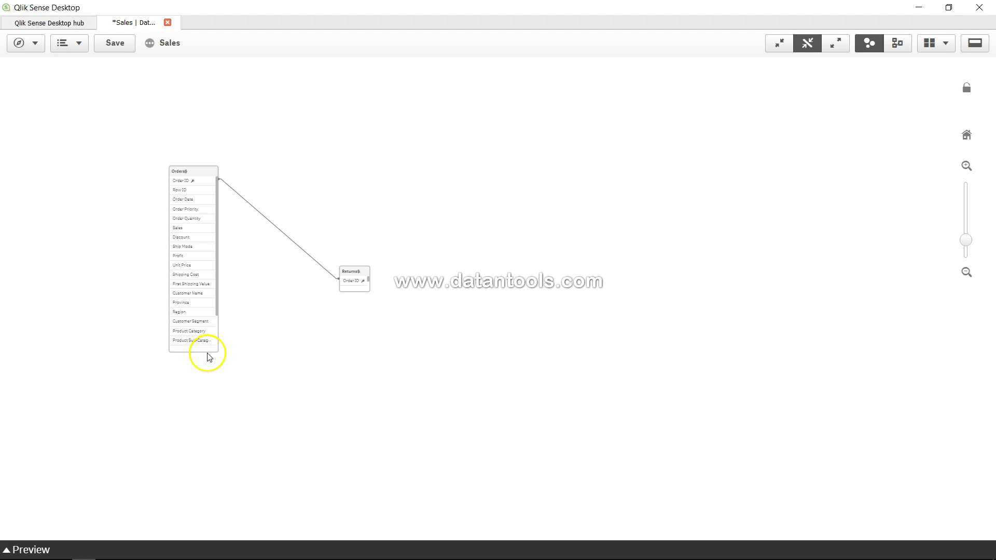
left_click_drag(205, 352, 205, 478)
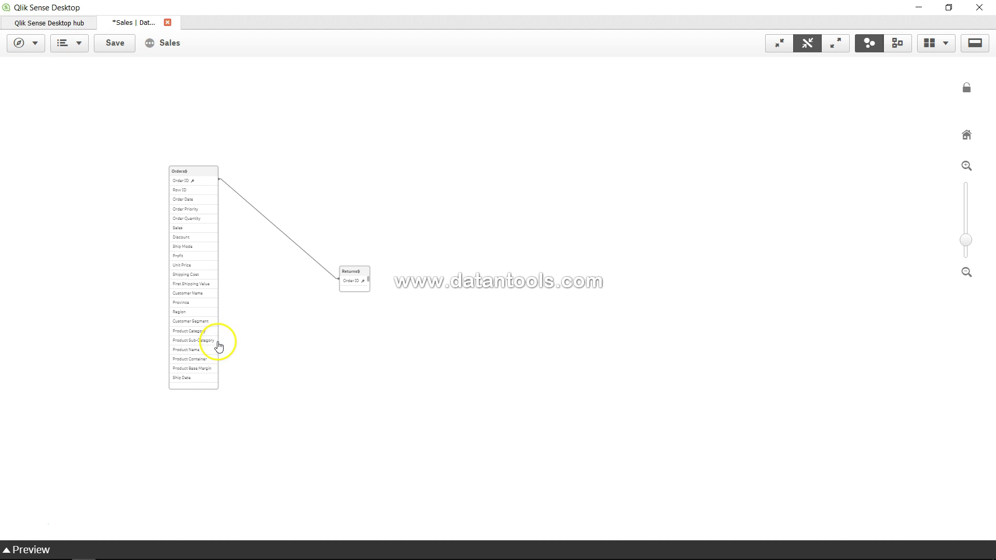
left_click(202, 285)
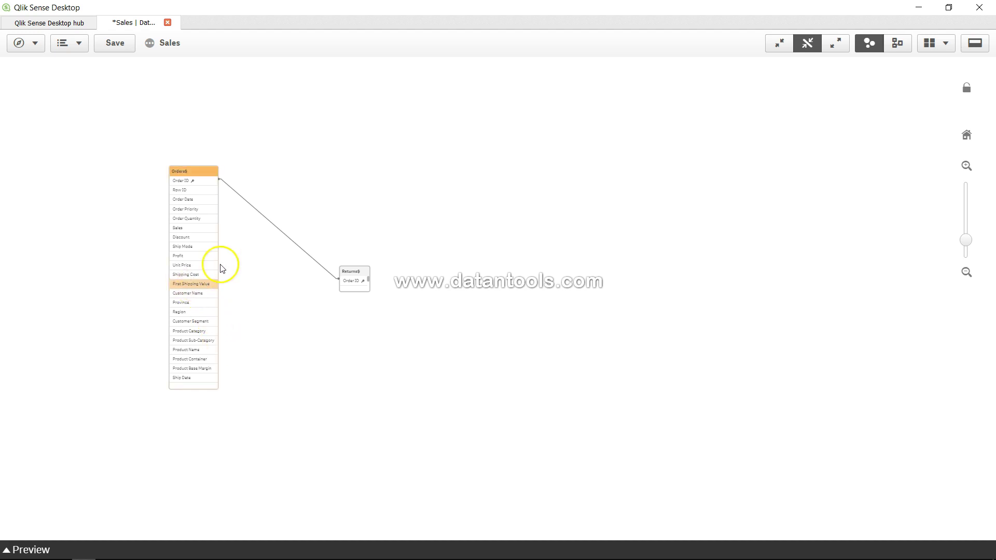
left_click_drag(964, 240, 967, 207)
left_click_drag(744, 291, 642, 212)
left_click_drag(631, 434, 613, 120)
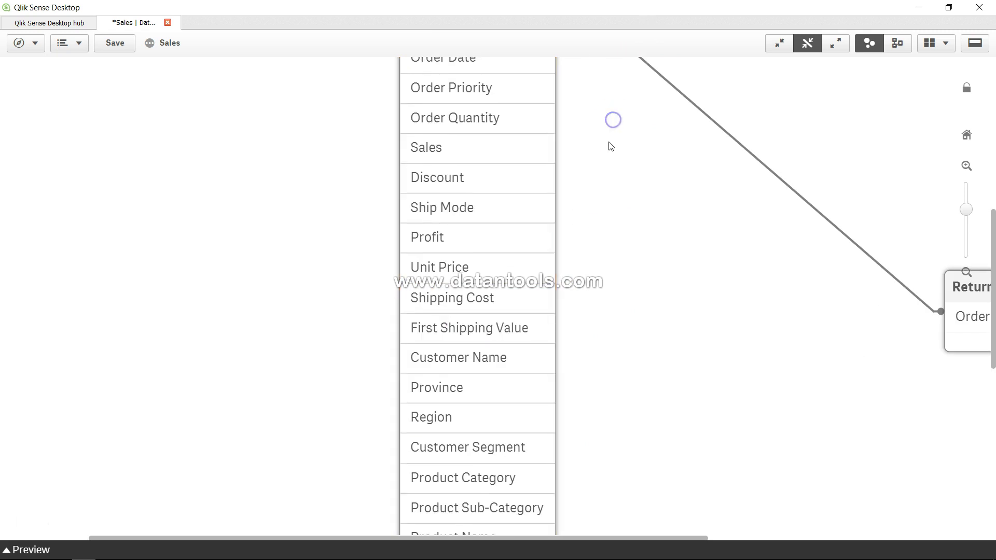